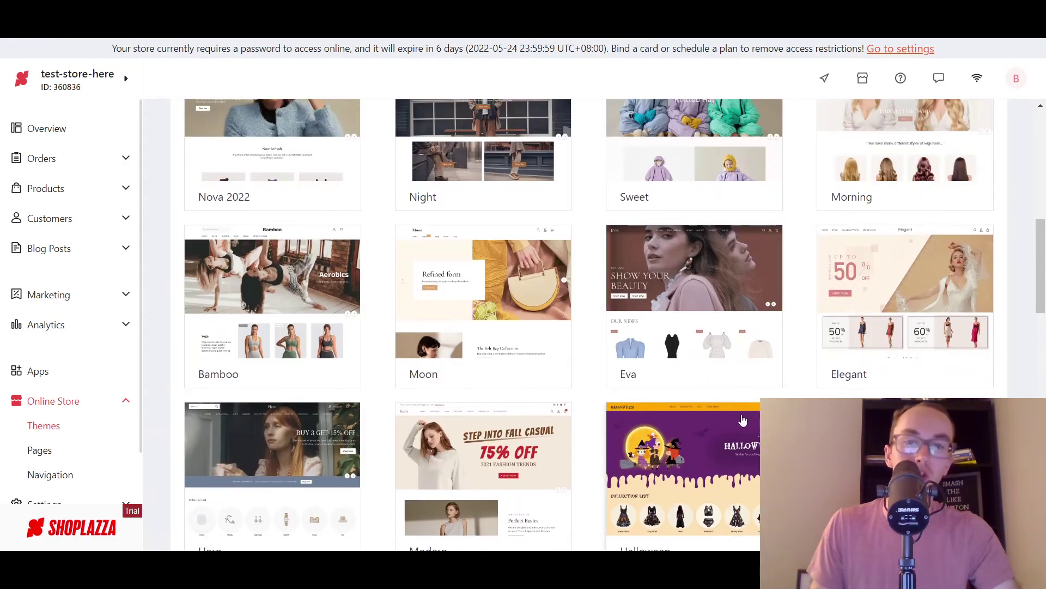
# Preview the storefront with the current Nova 2022 theme and review its home page sections down to the footer
pyautogui.scroll(4, 617, 391)
pyautogui.scroll(5, 435, 392)
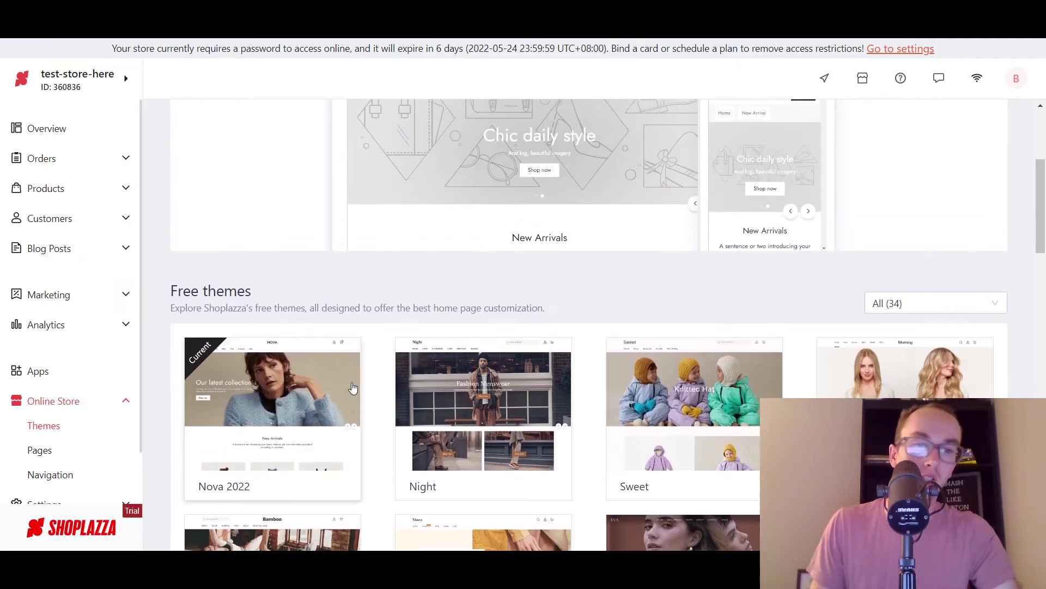
pyautogui.click(903, 187)
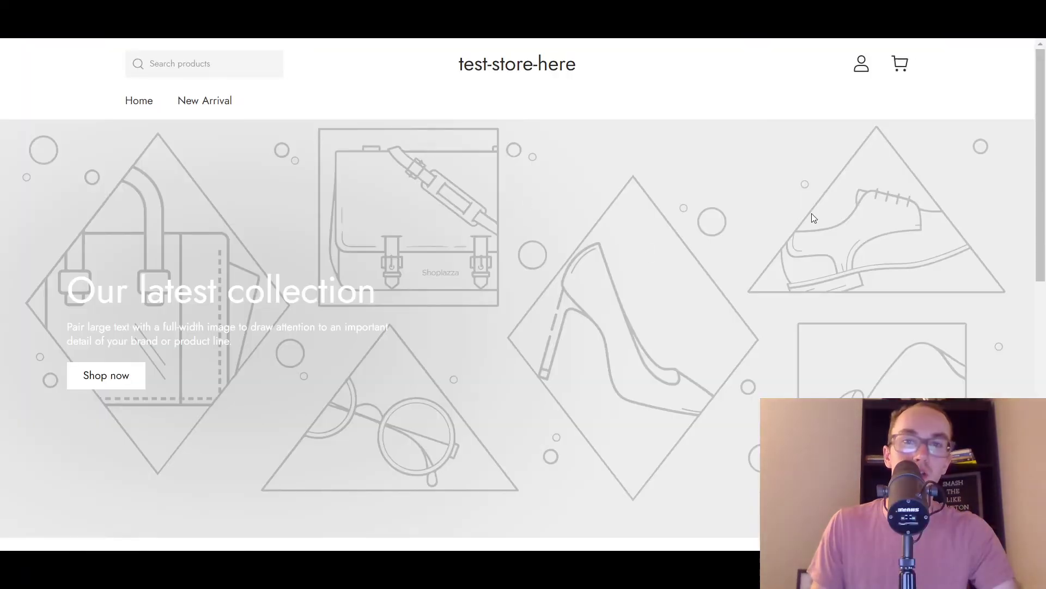
pyautogui.moveTo(1039, 114); pyautogui.dragTo(1023, 331)
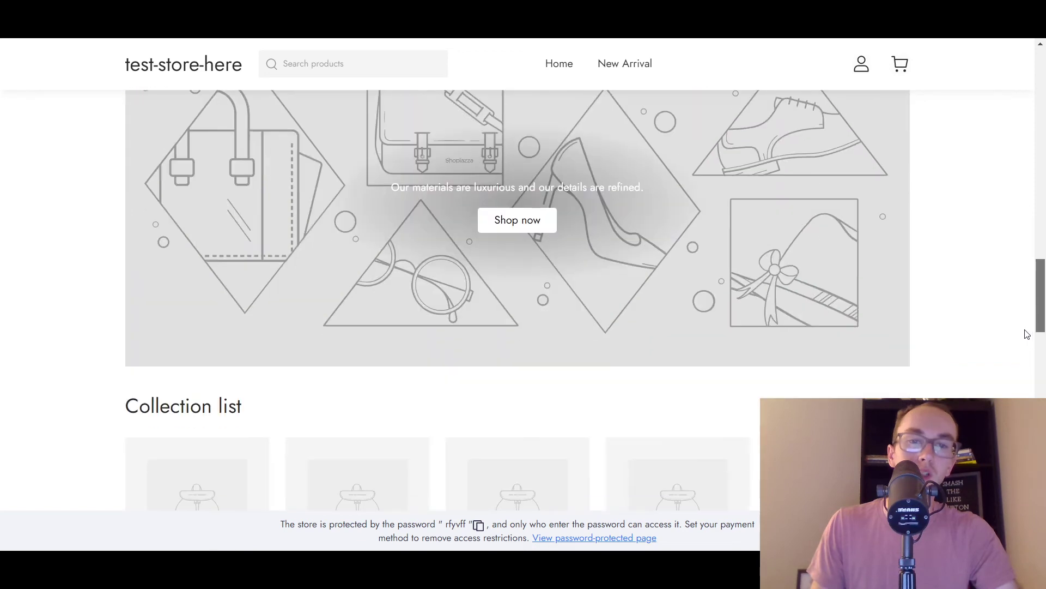
pyautogui.scroll(-5, 544, 292)
pyautogui.scroll(-10, 688, 309)
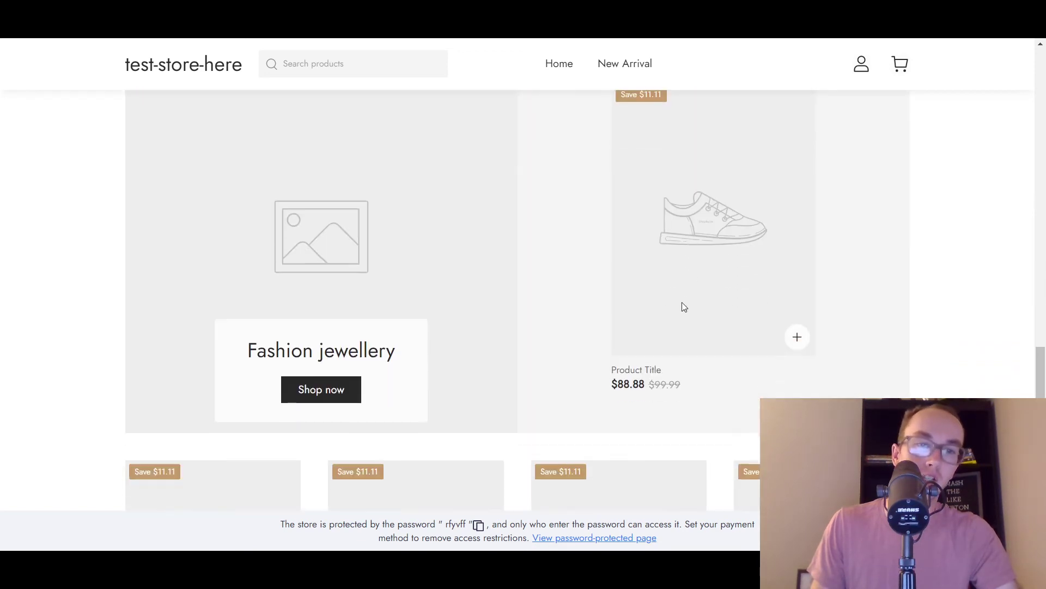
pyautogui.scroll(-4, 969, 246)
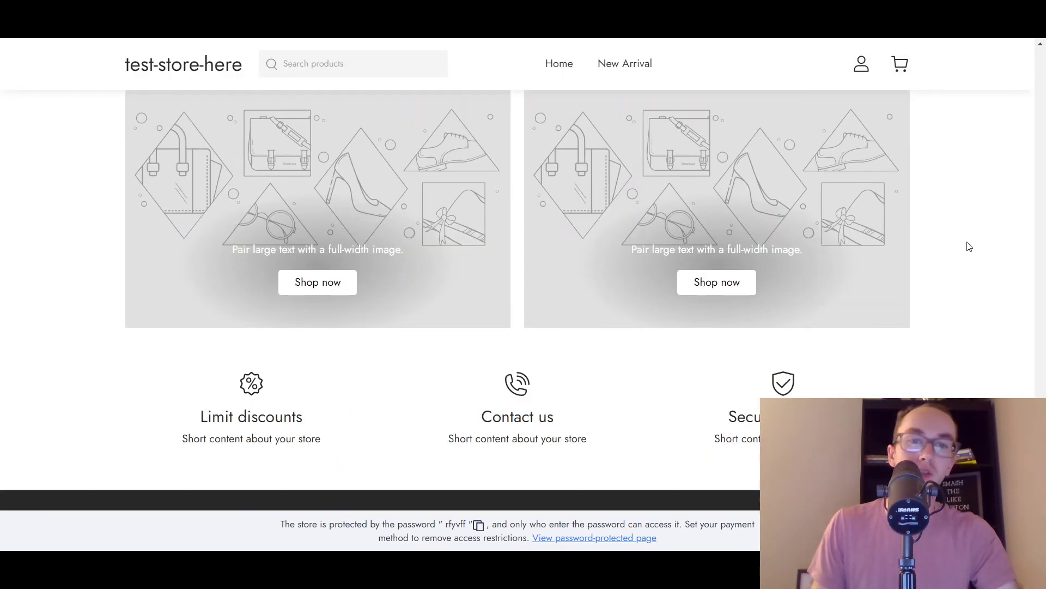
# Review the storefront header's cart and customer account options, and close the store preview
pyautogui.click(276, 393)
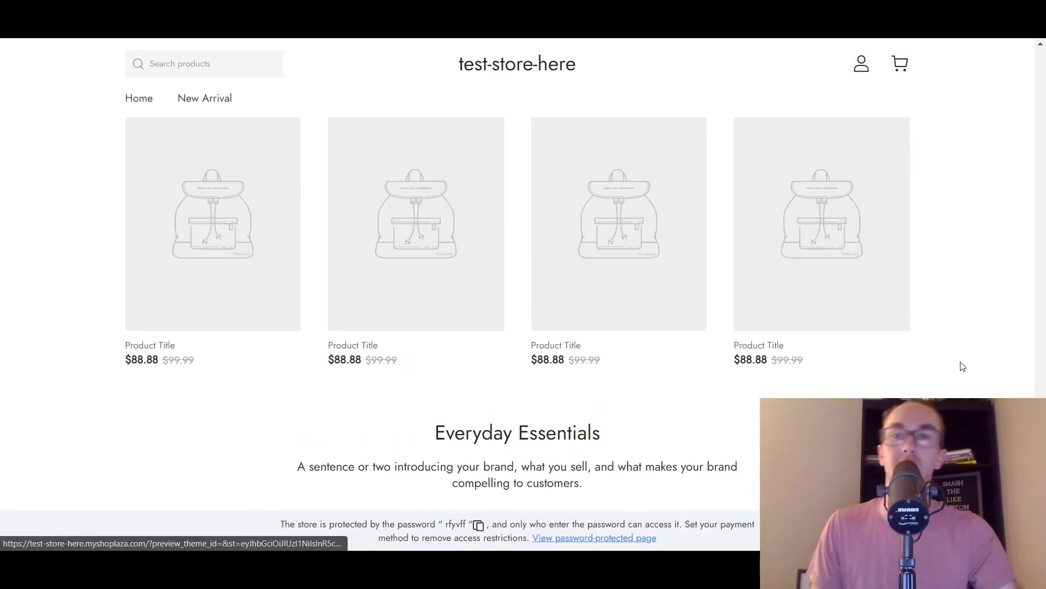
pyautogui.scroll(10, 962, 361)
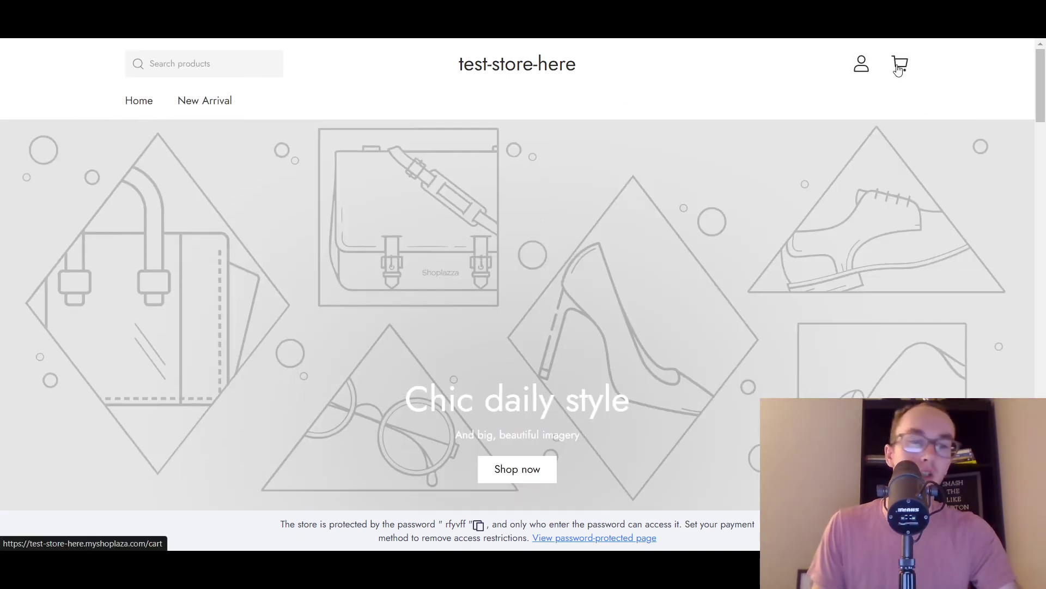
pyautogui.moveTo(861, 66)
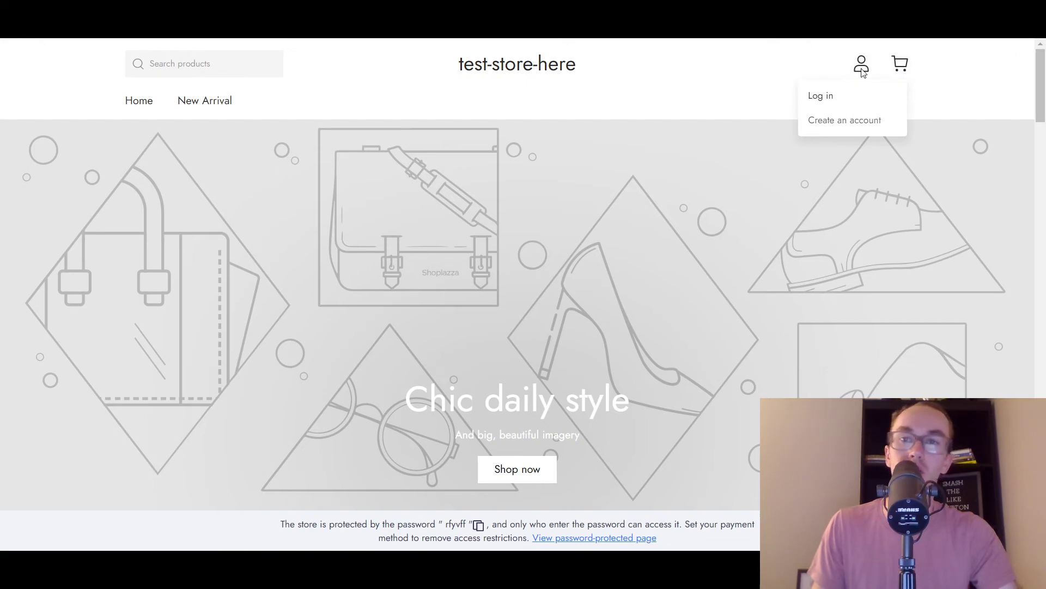
pyautogui.moveTo(1041, 90); pyautogui.dragTo(1019, 94)
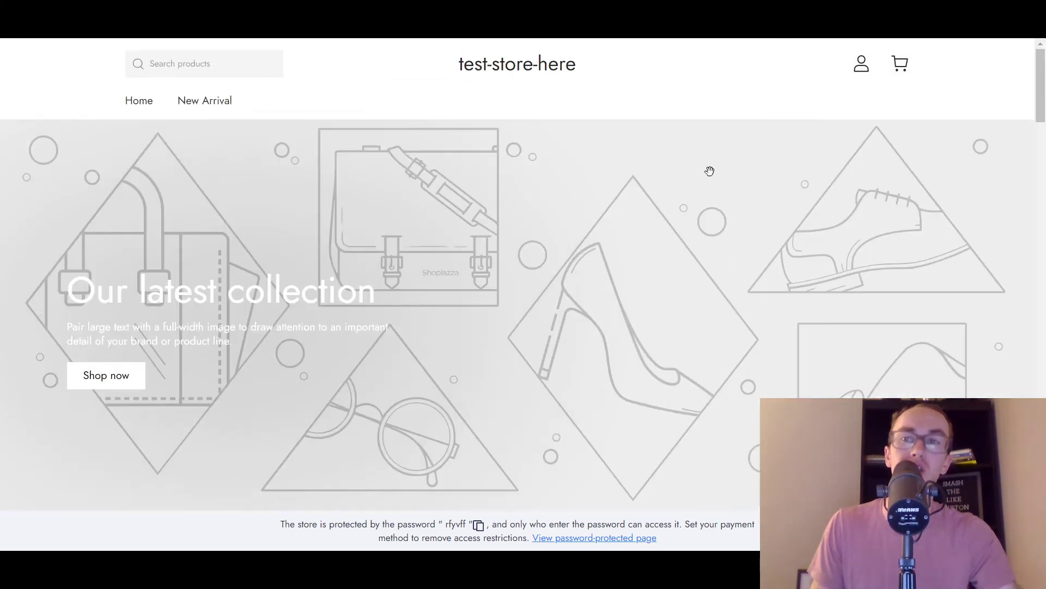
pyautogui.hotkey('ctrl', 'w')
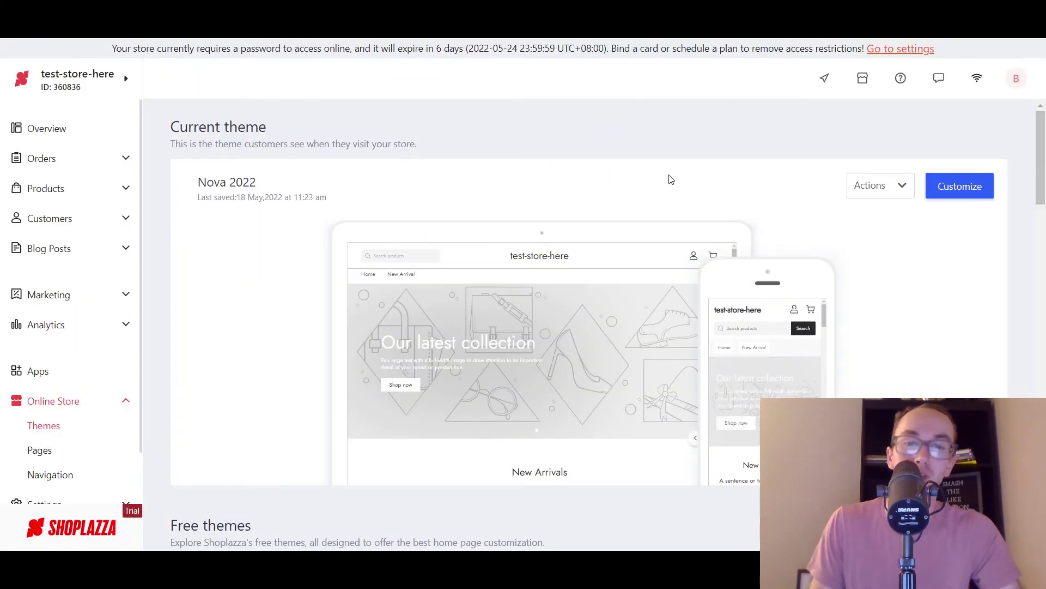
pyautogui.rightClick(668, 202)
pyautogui.click(652, 164)
pyautogui.rightClick(628, 143)
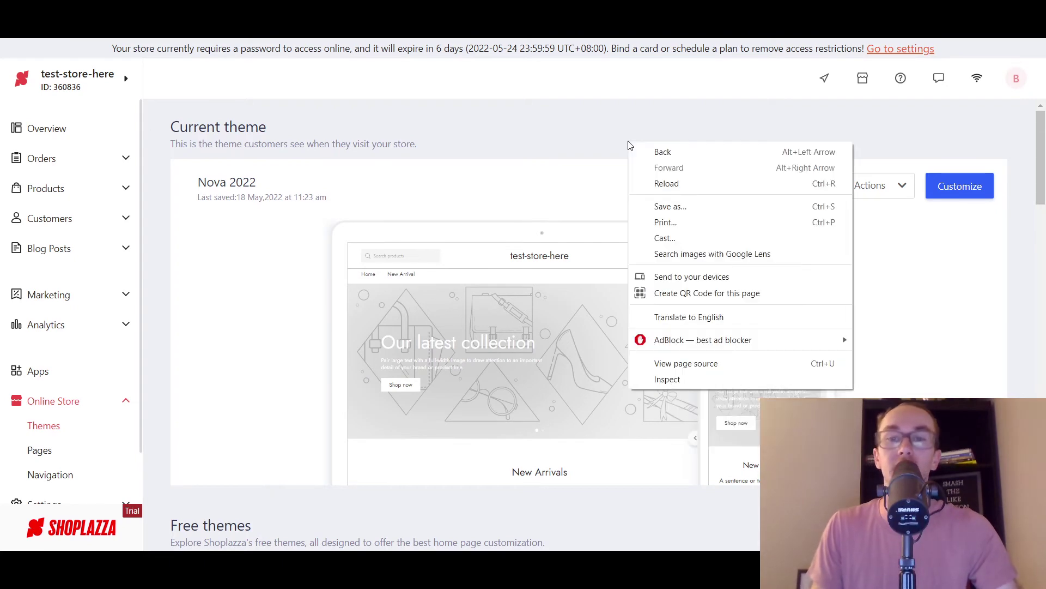
pyautogui.click(542, 145)
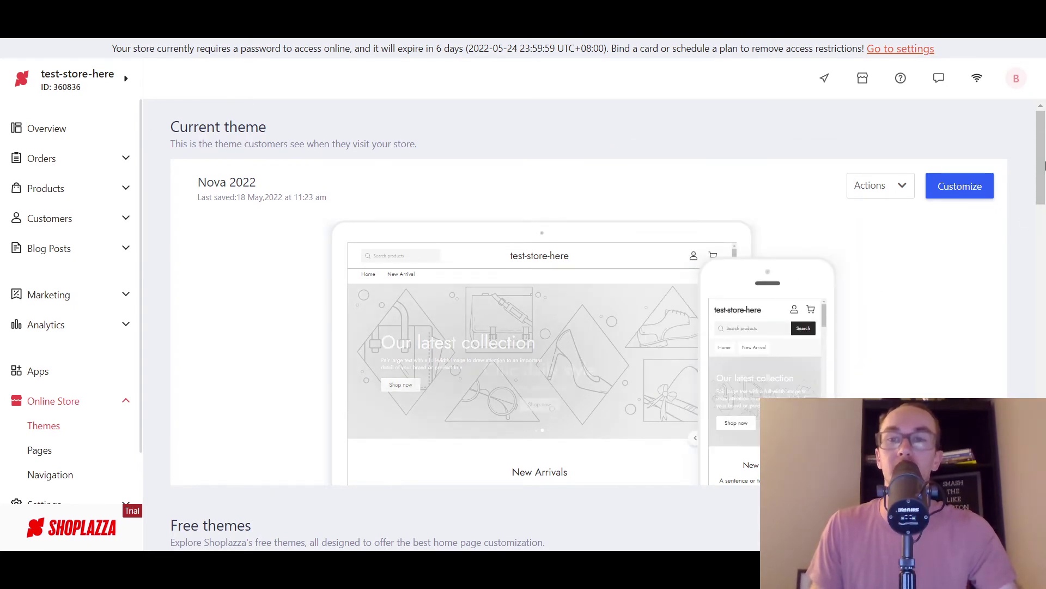
pyautogui.scroll(-5, 1032, 219)
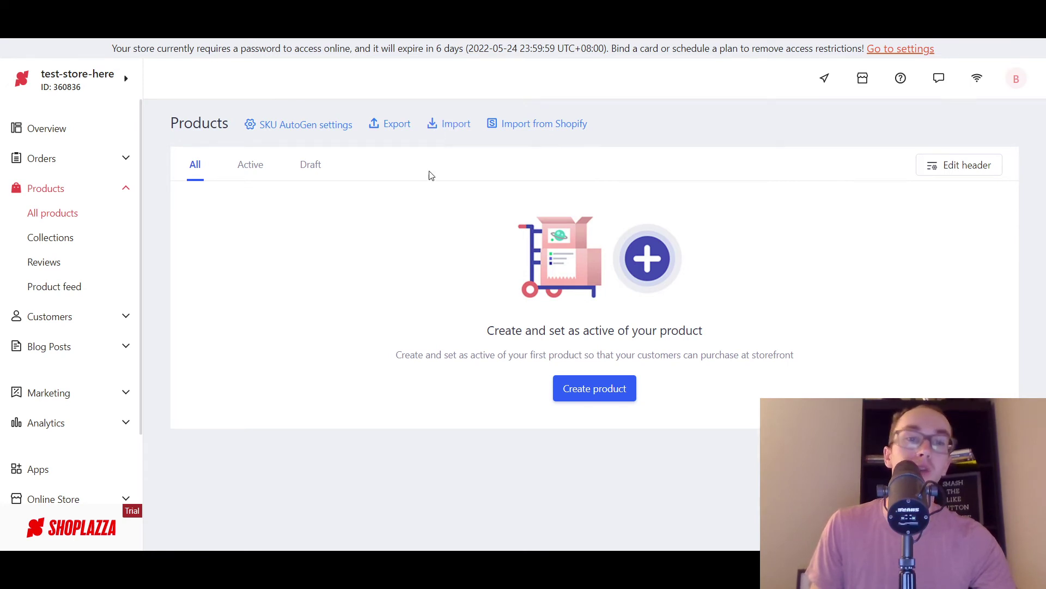
# Open the form for creating a product and examine its basic information, description and attribute fields down to the vendor fields
pyautogui.click(627, 389)
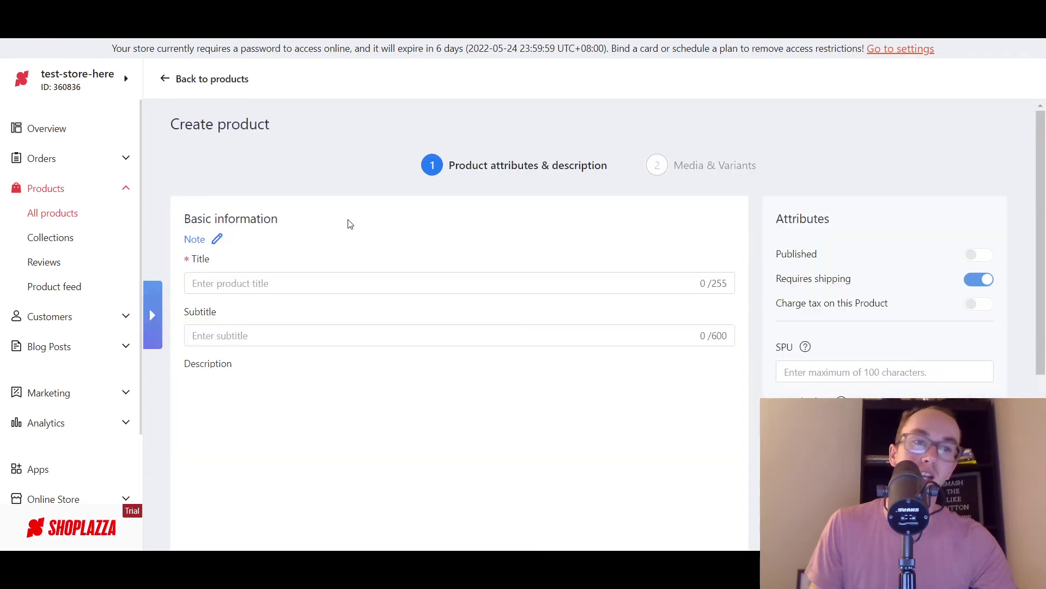
pyautogui.scroll(-1, 911, 268)
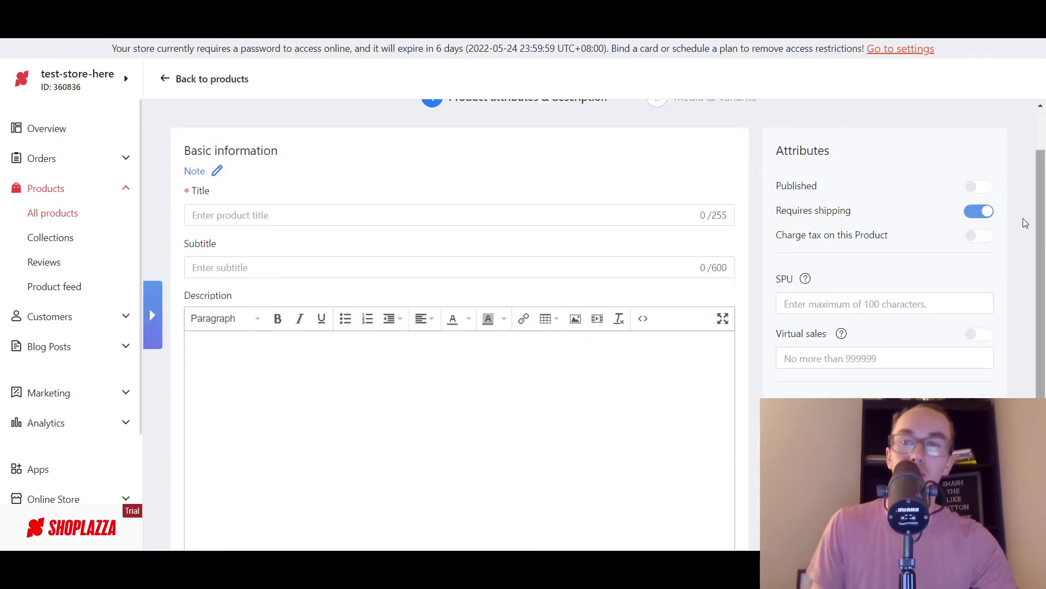
pyautogui.scroll(-1, 1017, 228)
pyautogui.scroll(-3, 1017, 228)
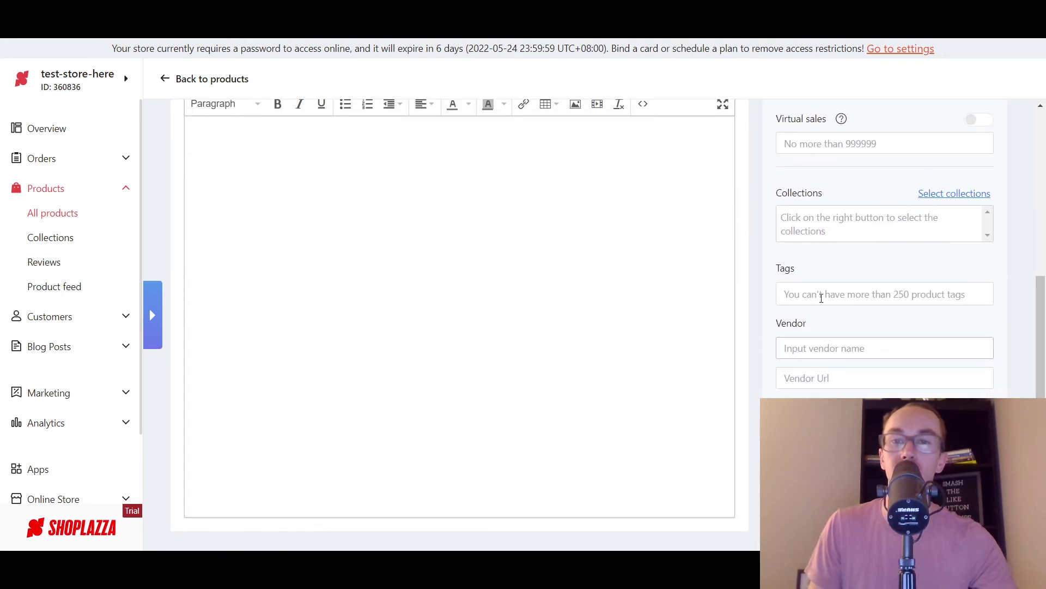
pyautogui.scroll(5, 743, 254)
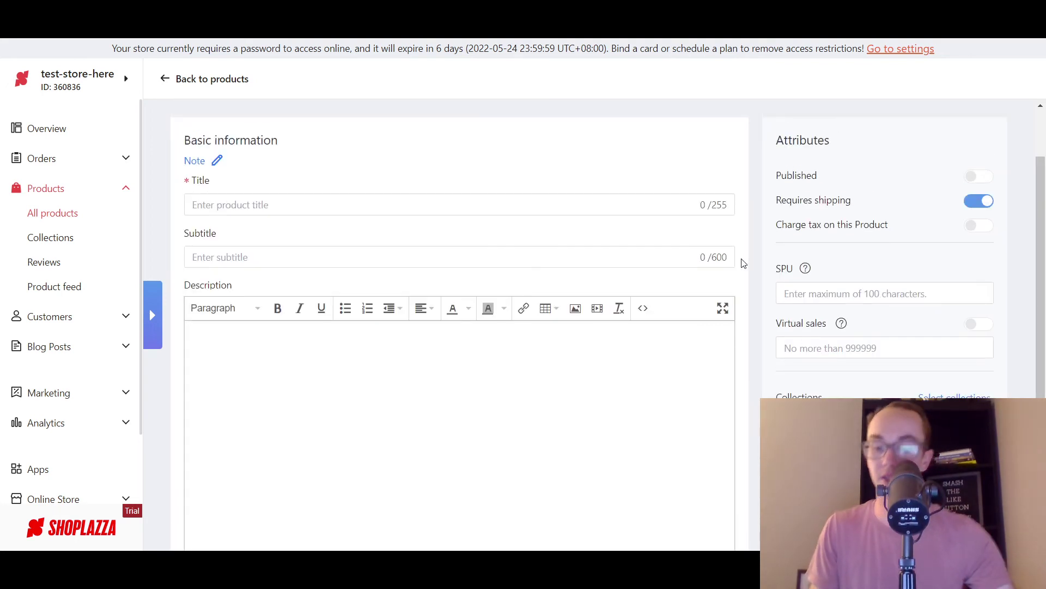
pyautogui.scroll(-4, 742, 263)
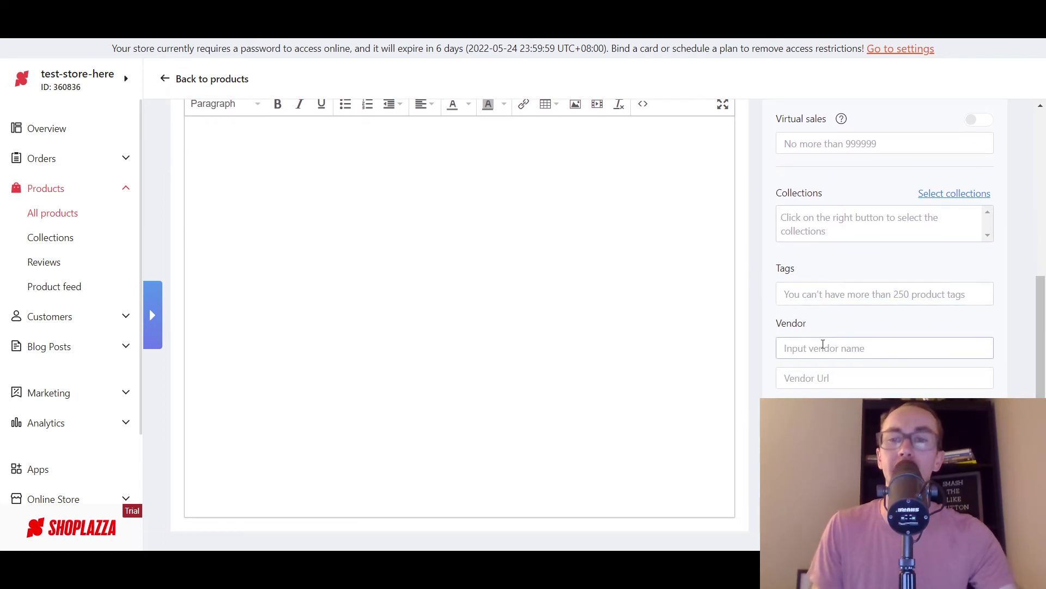
pyautogui.scroll(4, 818, 248)
pyautogui.scroll(-1, 774, 349)
pyautogui.scroll(-2, 210, 182)
pyautogui.scroll(3, 264, 173)
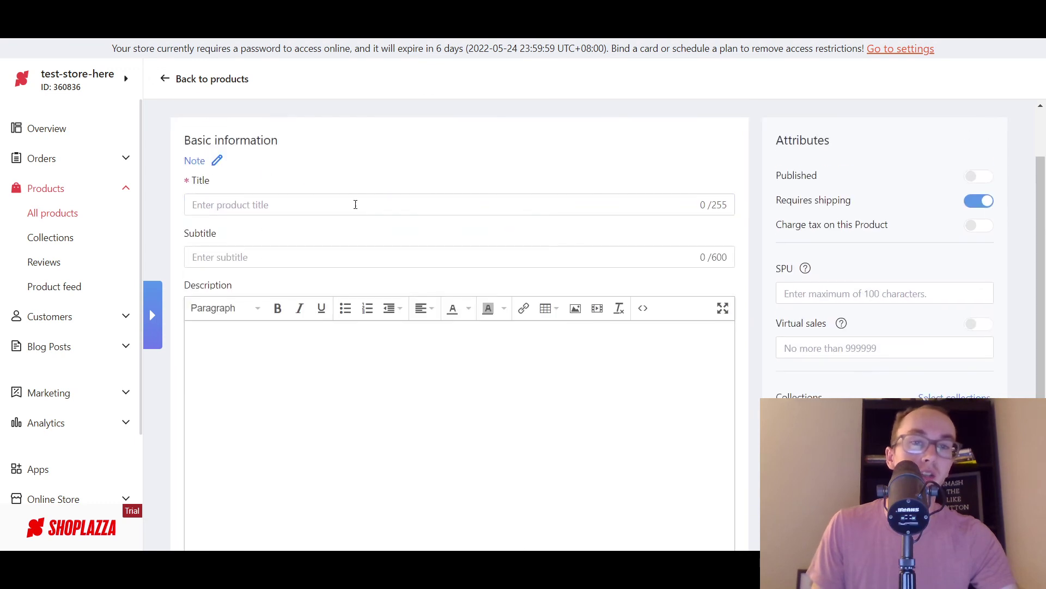
pyautogui.scroll(-4, 354, 205)
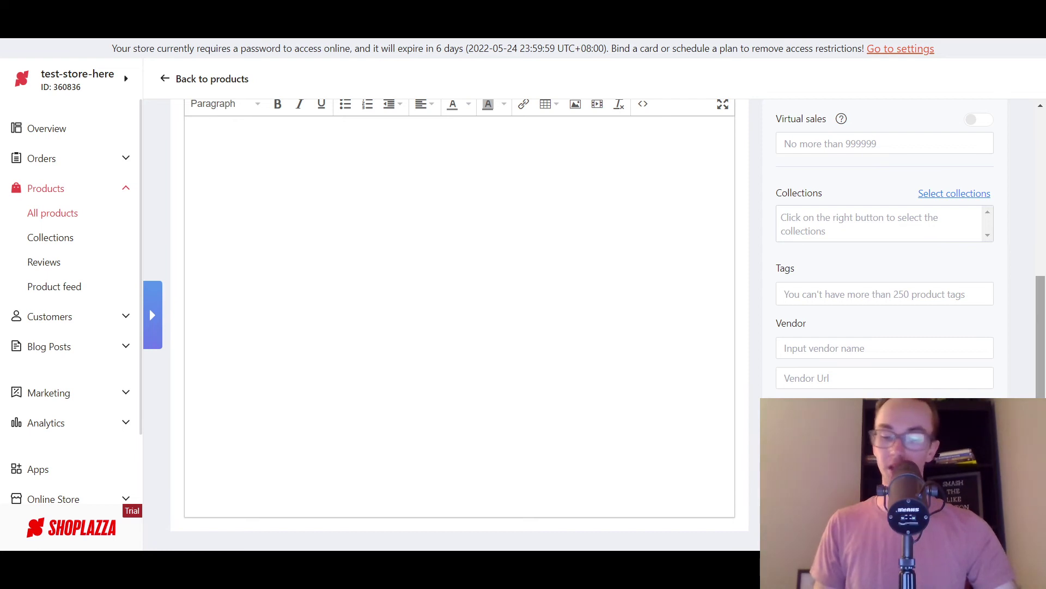
pyautogui.scroll(5, 771, 379)
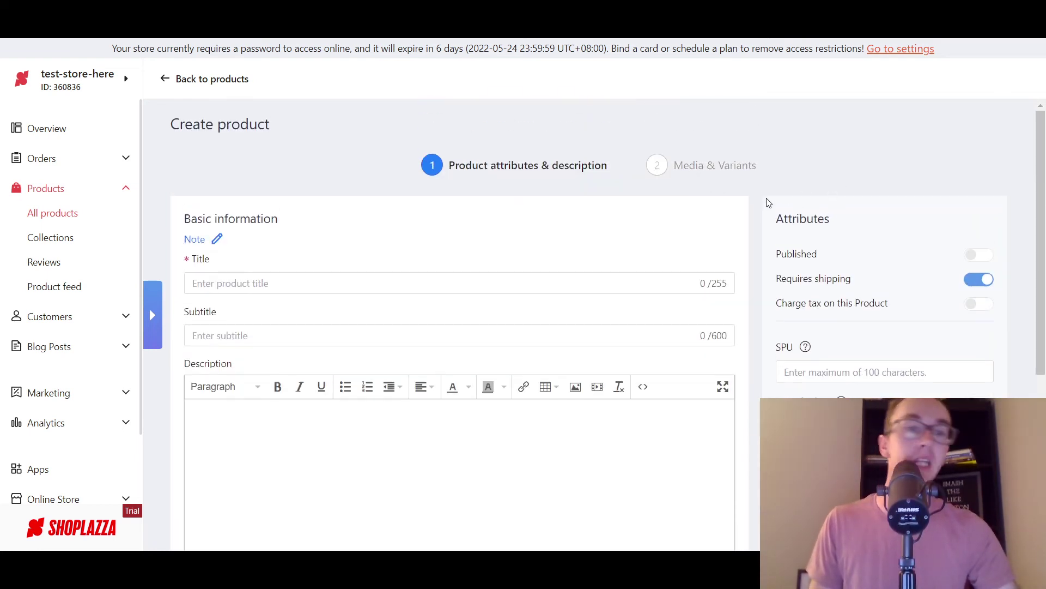
pyautogui.scroll(-5, 765, 201)
pyautogui.scroll(5, 753, 223)
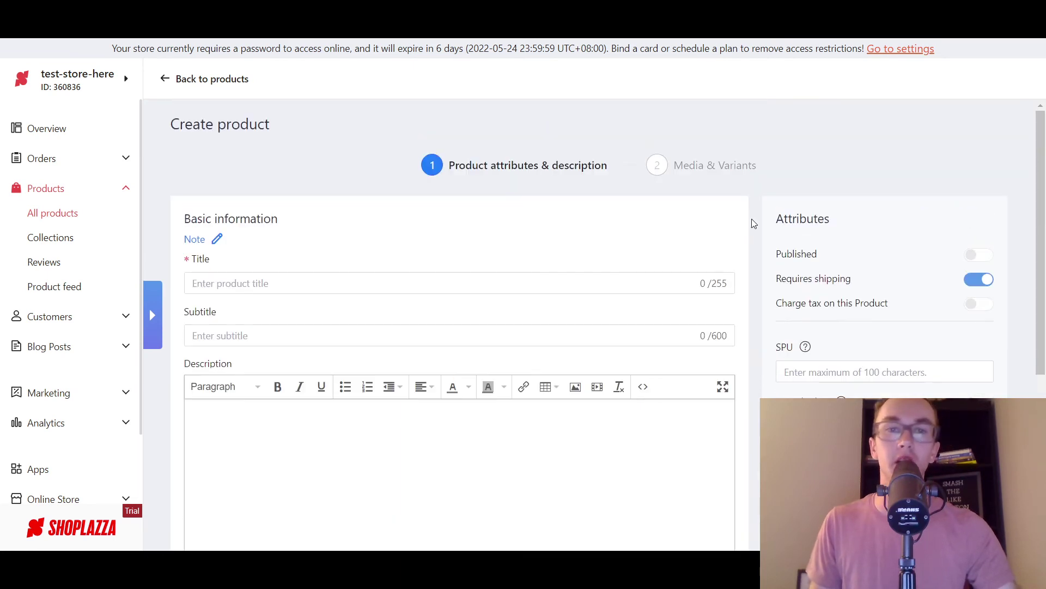
# View the product collections page and the product reviews page, reading and dismissing the Product Reviews update notice
pyautogui.click(50, 215)
pyautogui.click(64, 240)
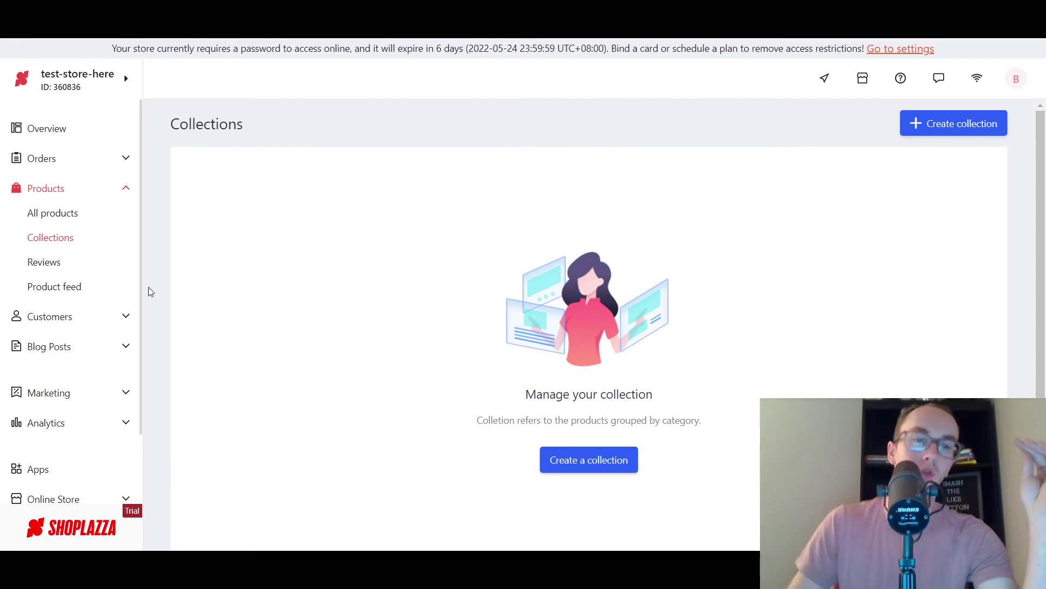
pyautogui.click(64, 267)
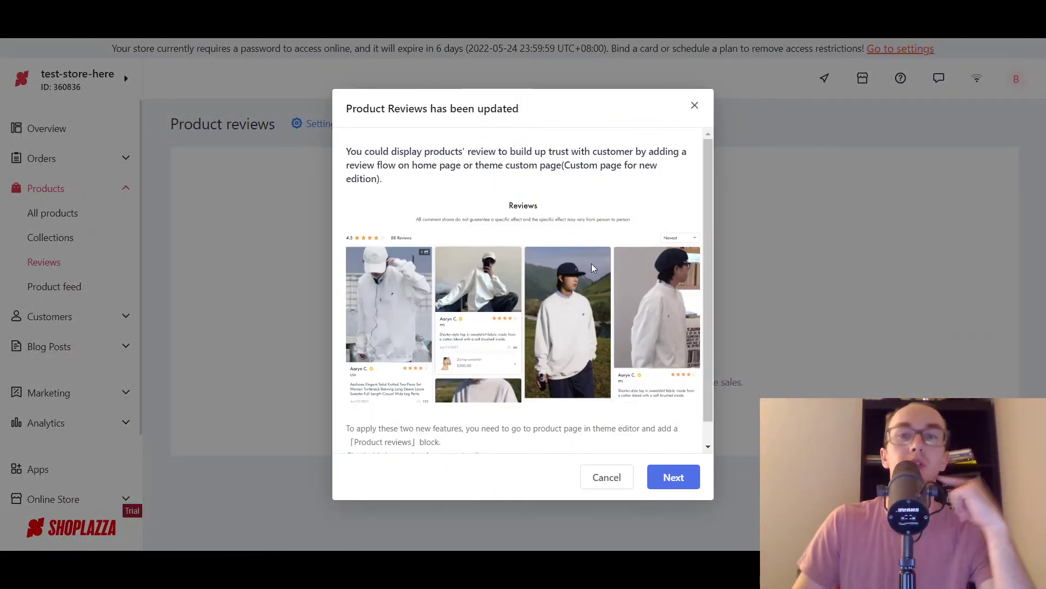
pyautogui.scroll(-1, 504, 353)
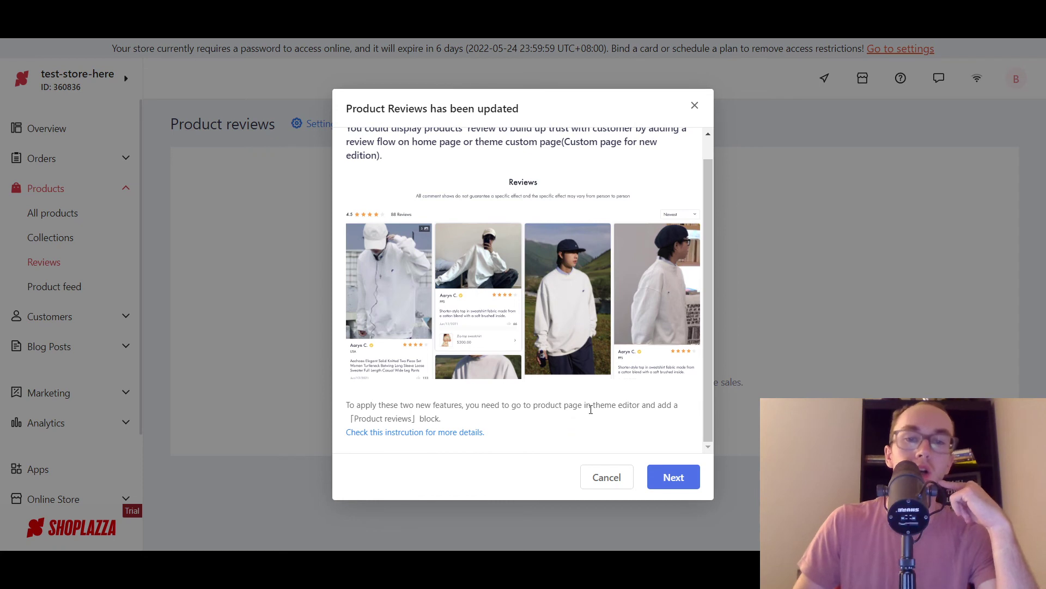
pyautogui.scroll(1, 589, 409)
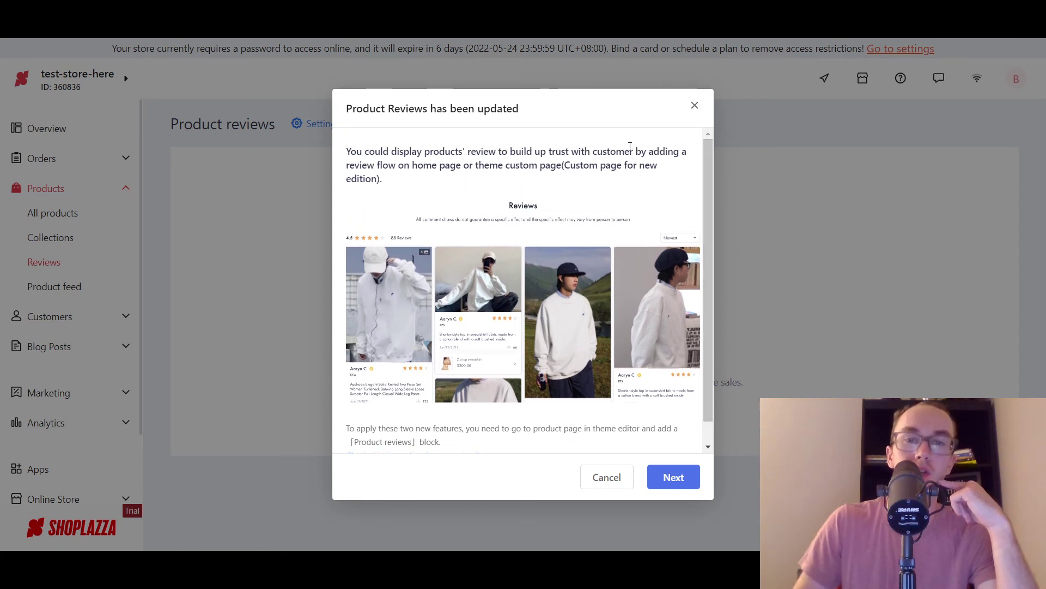
pyautogui.click(695, 106)
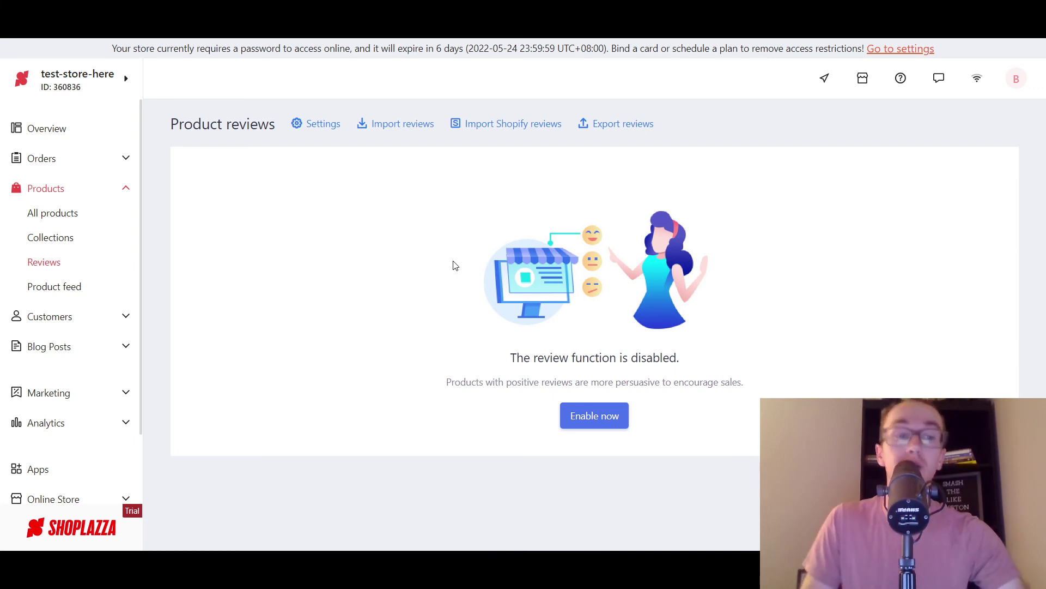
# Open the store's payment settings and examine the available payment methods from PayPal down to third-party payment providers
pyautogui.scroll(-2, 95, 376)
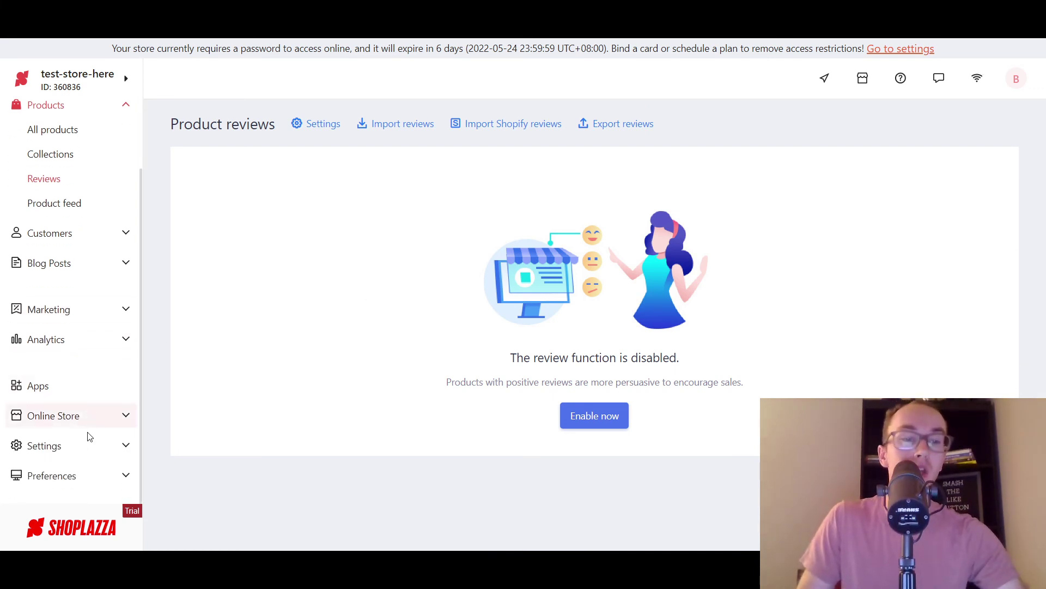
pyautogui.click(87, 451)
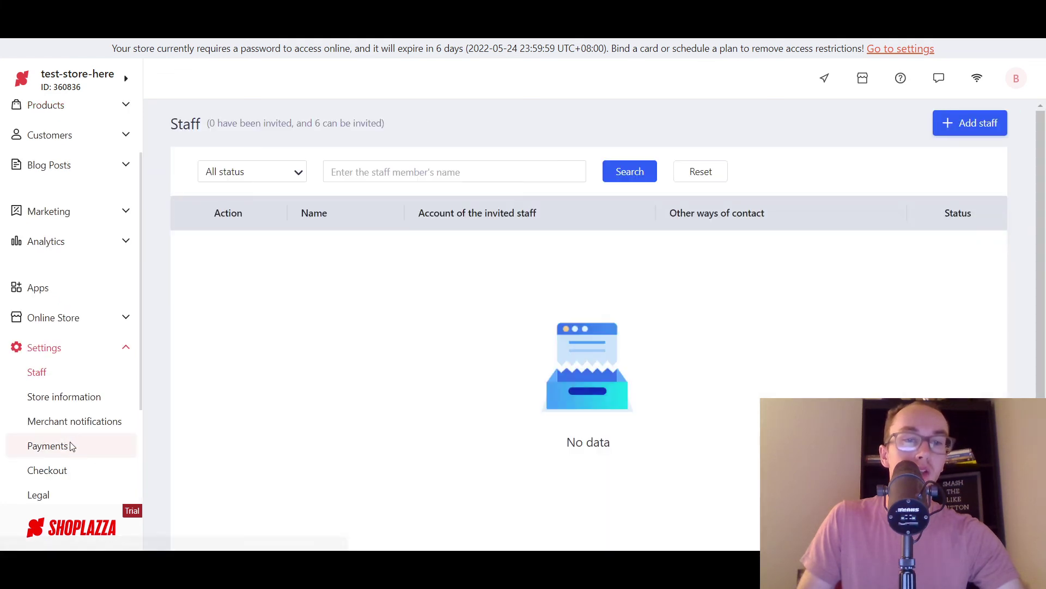
pyautogui.click(70, 444)
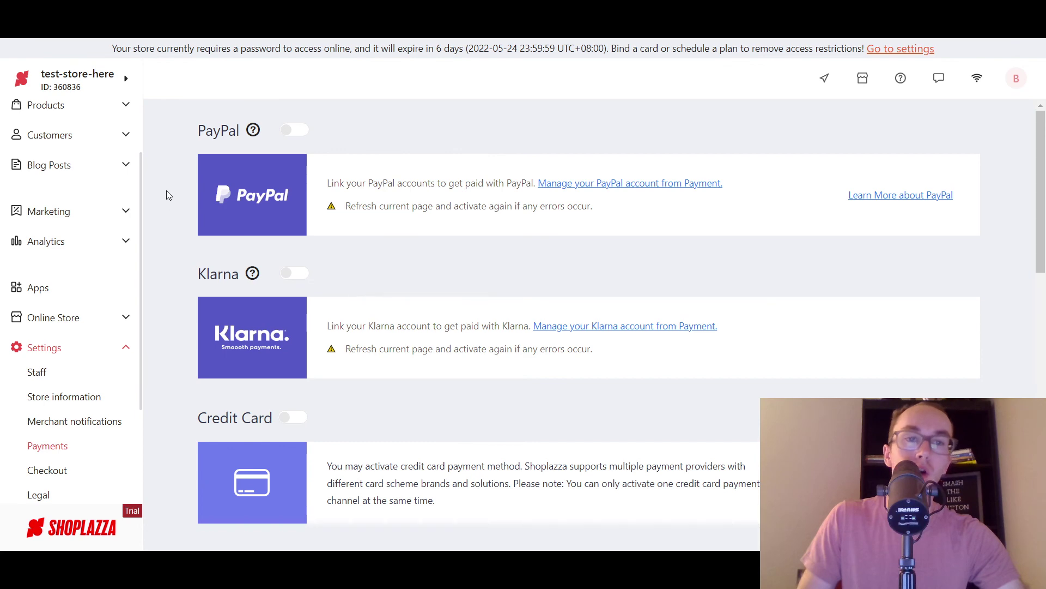
pyautogui.scroll(-5, 183, 200)
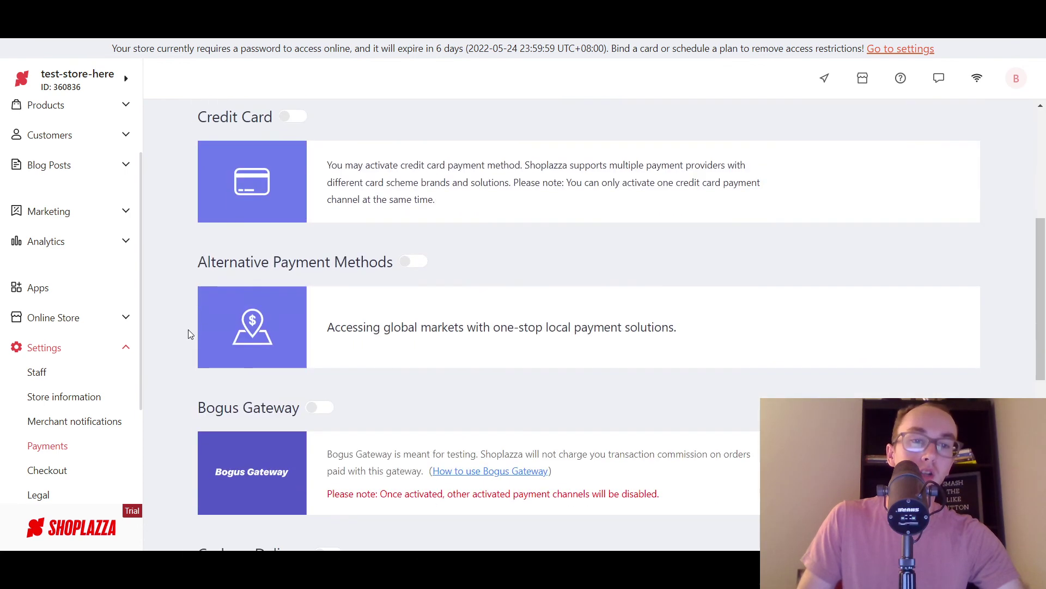
pyautogui.scroll(-1, 382, 272)
pyautogui.scroll(1, 480, 272)
pyautogui.scroll(-1, 436, 297)
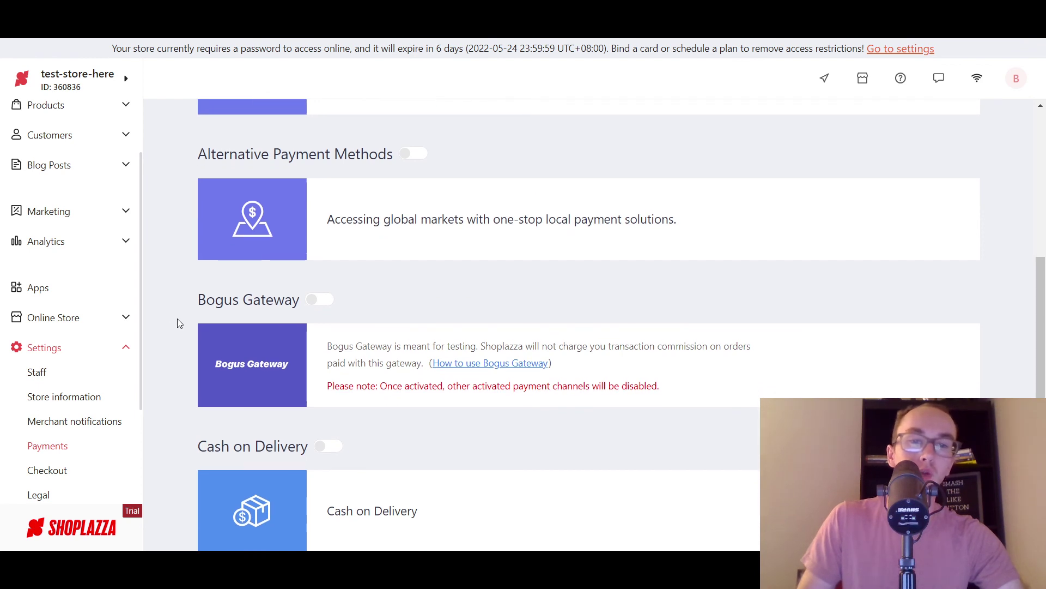
pyautogui.scroll(-2, 178, 317)
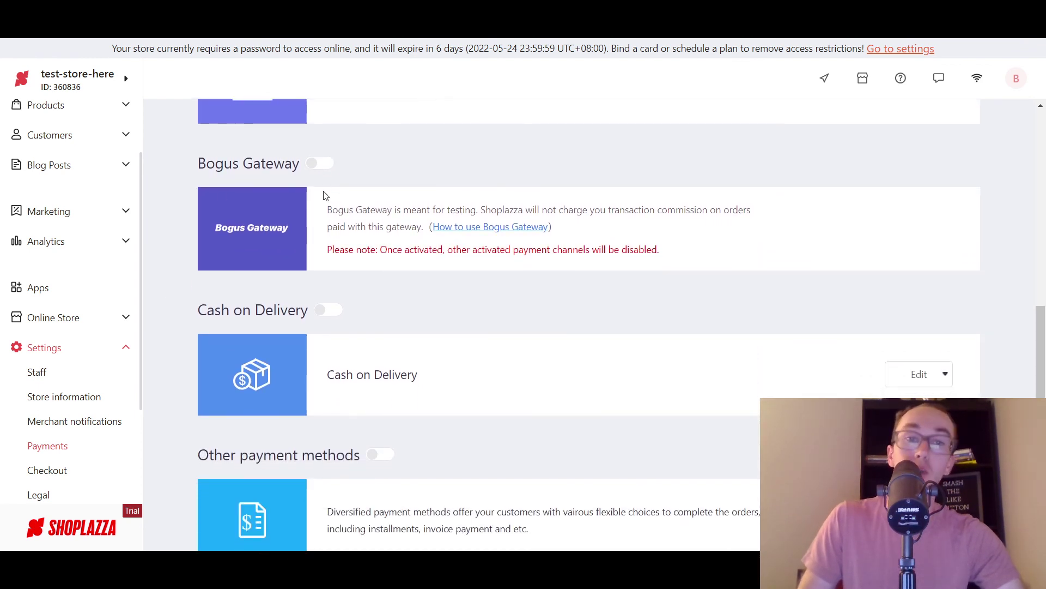
pyautogui.scroll(-2, 174, 276)
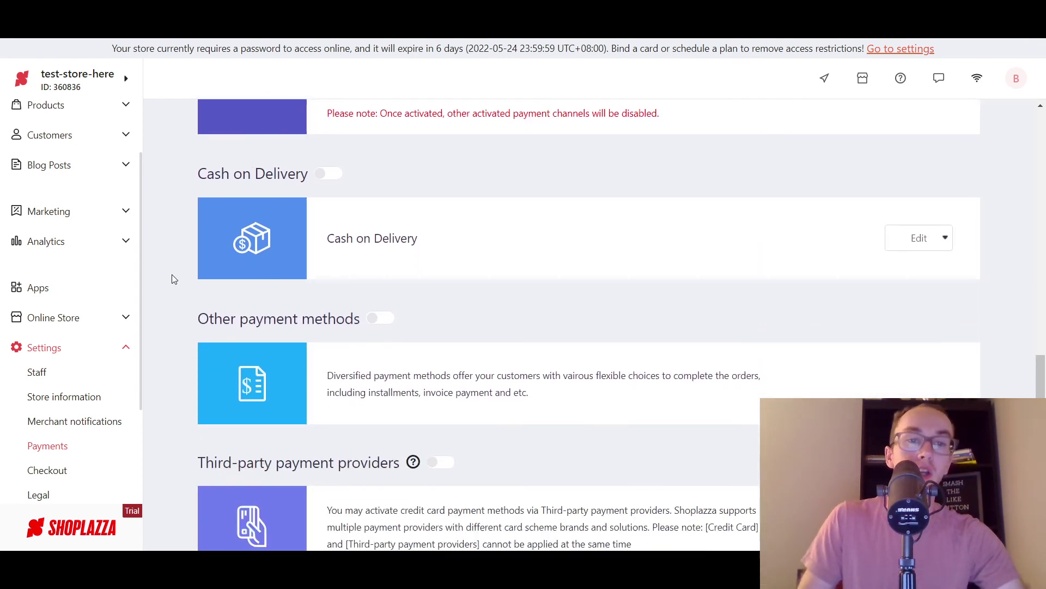
pyautogui.scroll(-1, 273, 211)
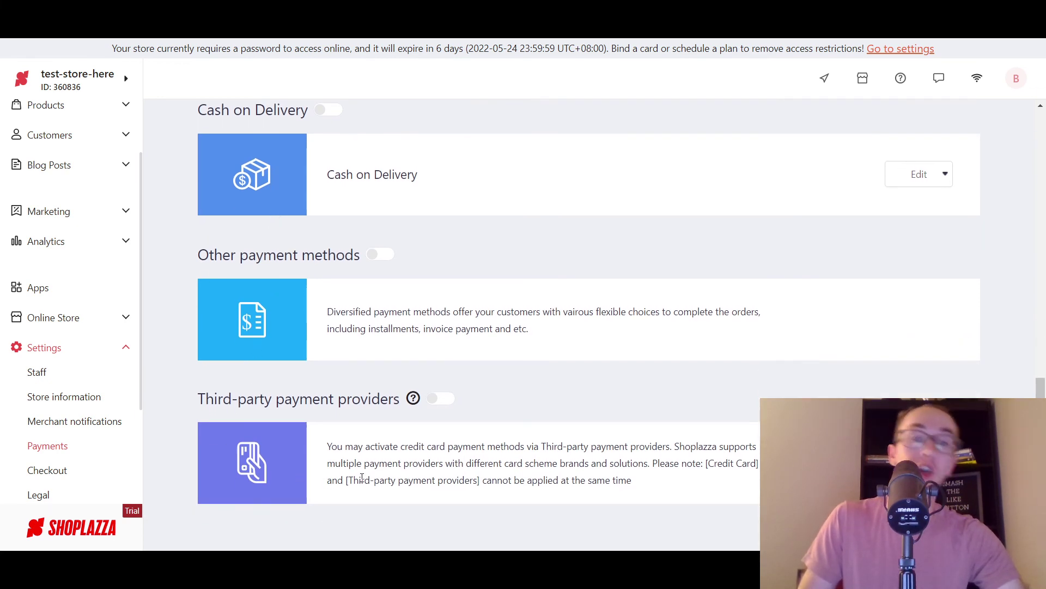
# Look over the full list of payment methods again, comparing PayPal, Klarna and Credit Card with Cash on Delivery and third-party providers
pyautogui.scroll(9, 182, 425)
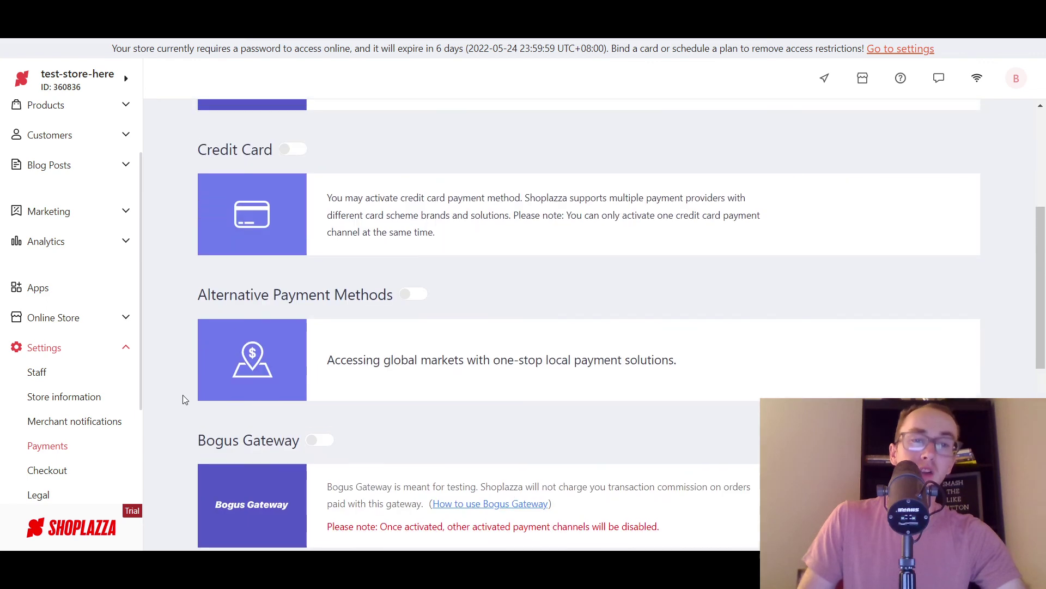
pyautogui.scroll(2, 182, 393)
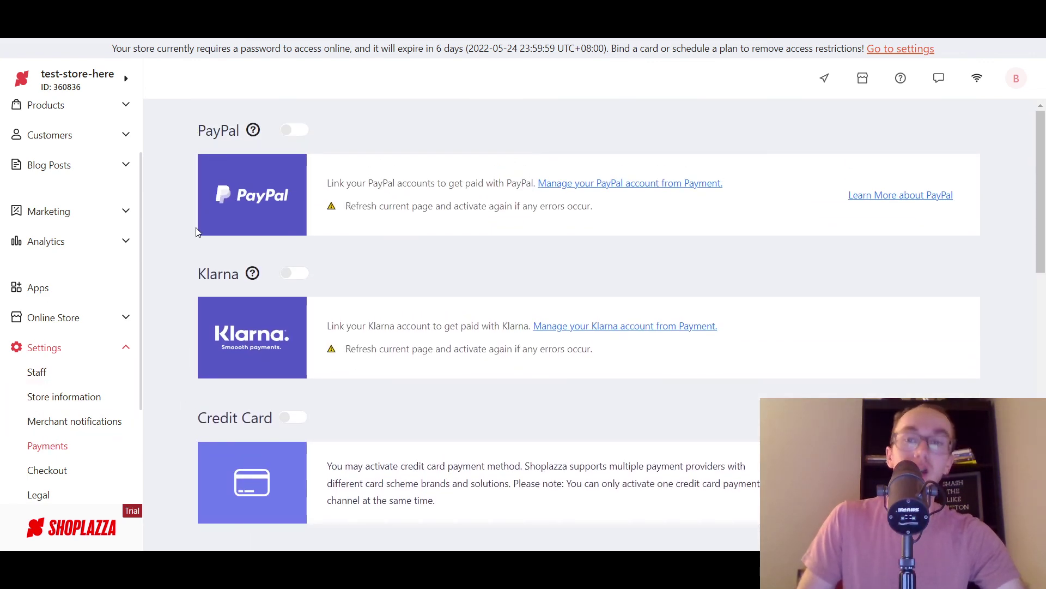
pyautogui.scroll(-1, 187, 207)
pyautogui.scroll(-10, 180, 199)
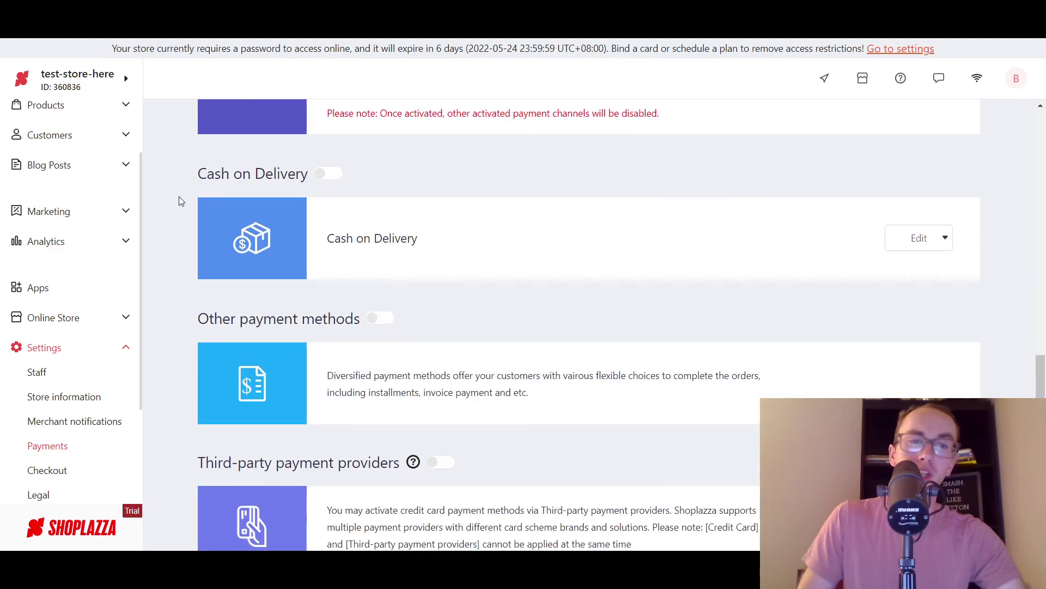
pyautogui.scroll(10, 159, 244)
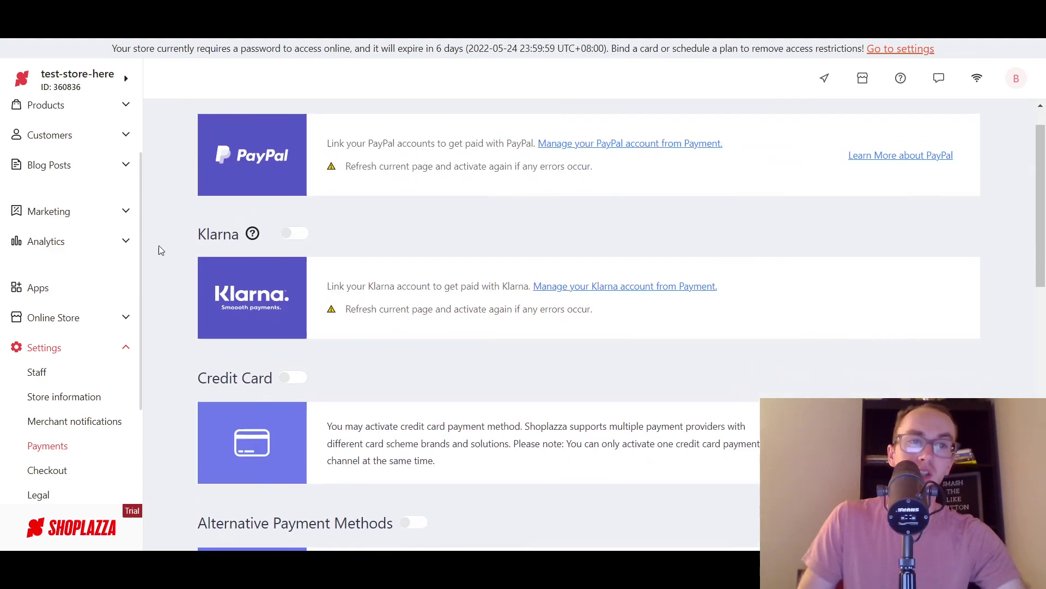
pyautogui.scroll(-10, 163, 247)
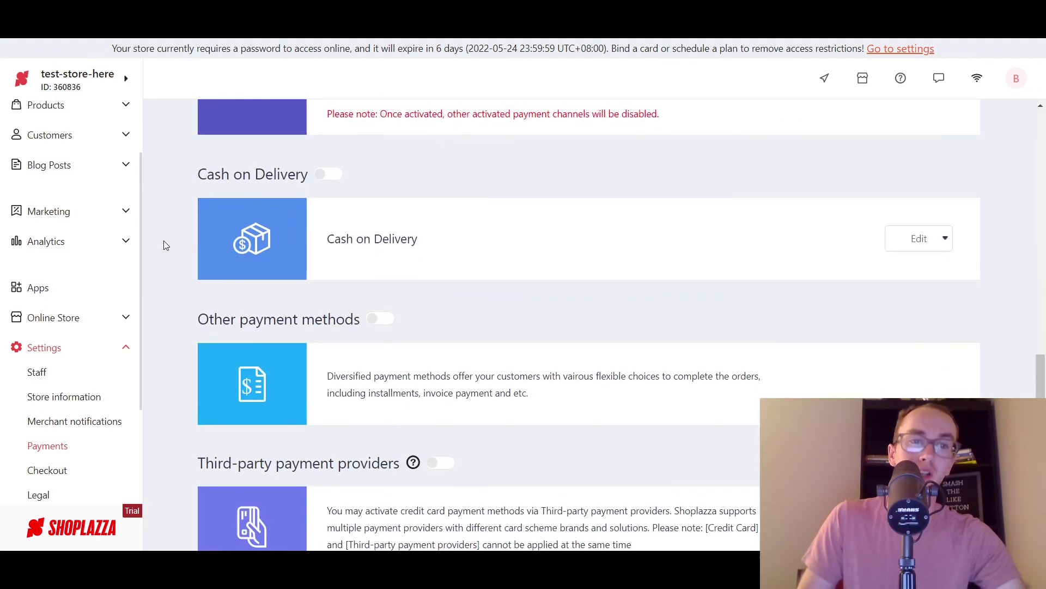
pyautogui.scroll(10, 155, 425)
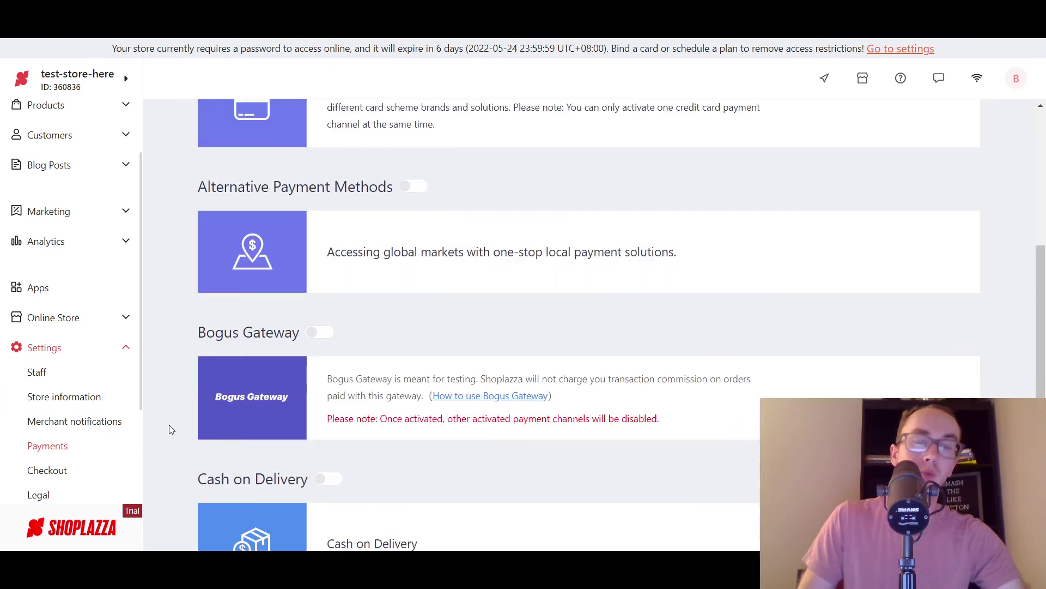
pyautogui.scroll(3, 166, 424)
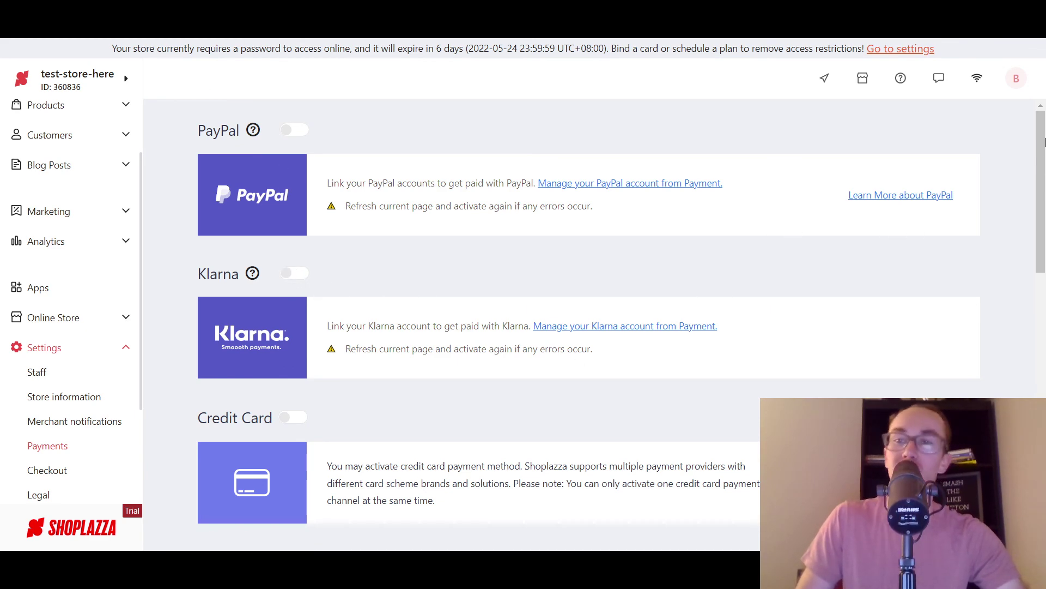
pyautogui.moveTo(1042, 154); pyautogui.dragTo(1019, 144)
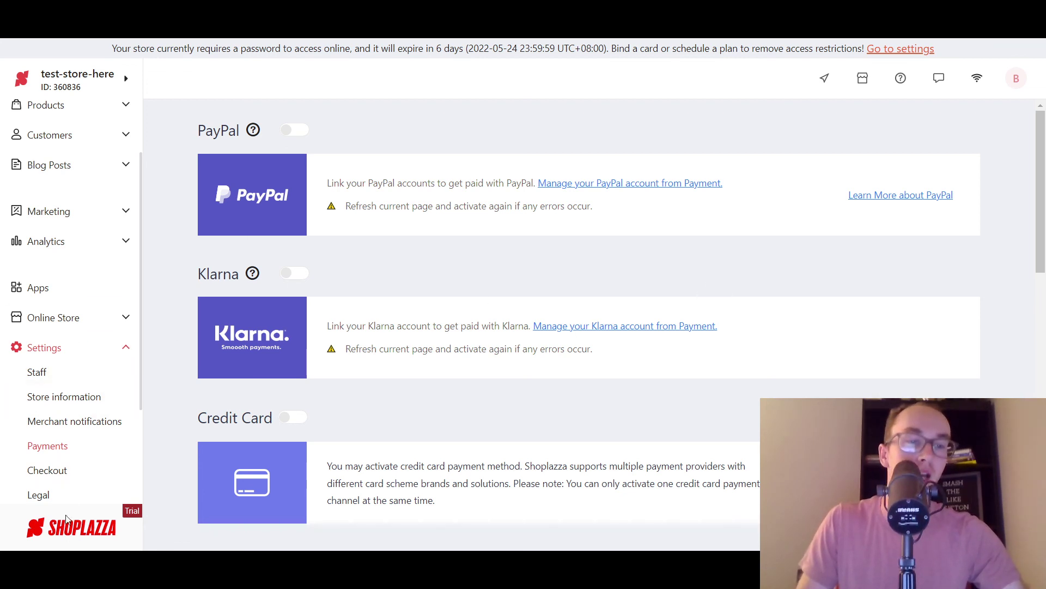
# Return to the store's overview page and examine its visitor, order, sales and conversion rate sections for today
pyautogui.scroll(2, 99, 432)
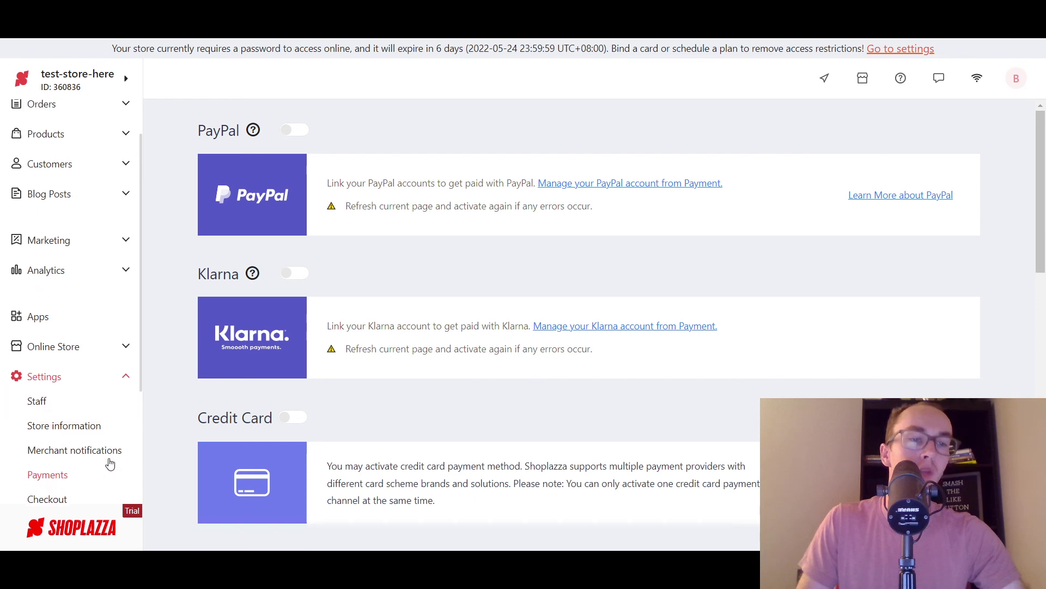
pyautogui.scroll(1, 127, 450)
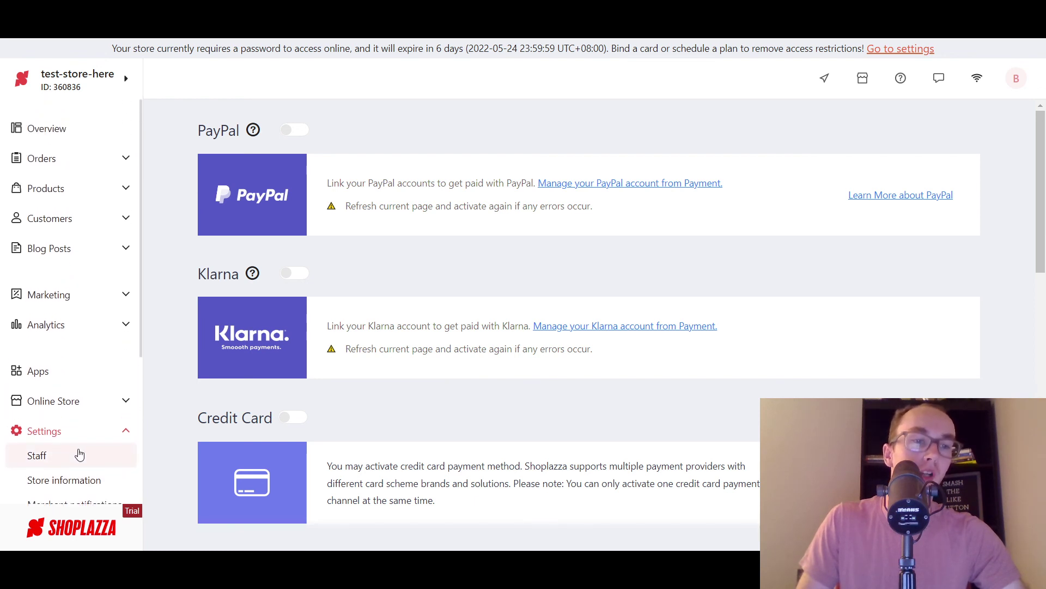
pyautogui.click(42, 129)
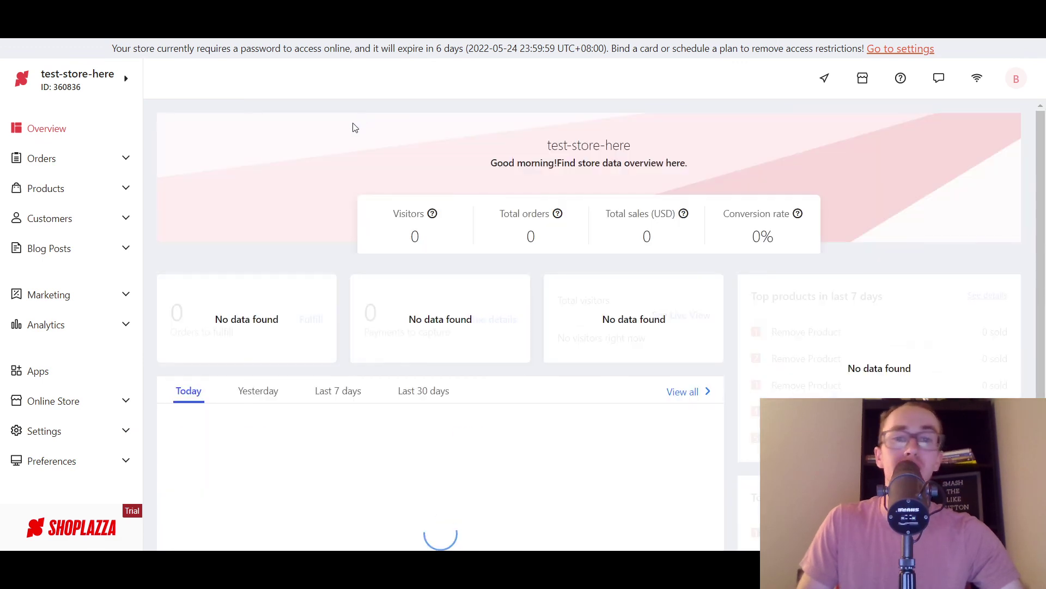
pyautogui.scroll(-2, 404, 202)
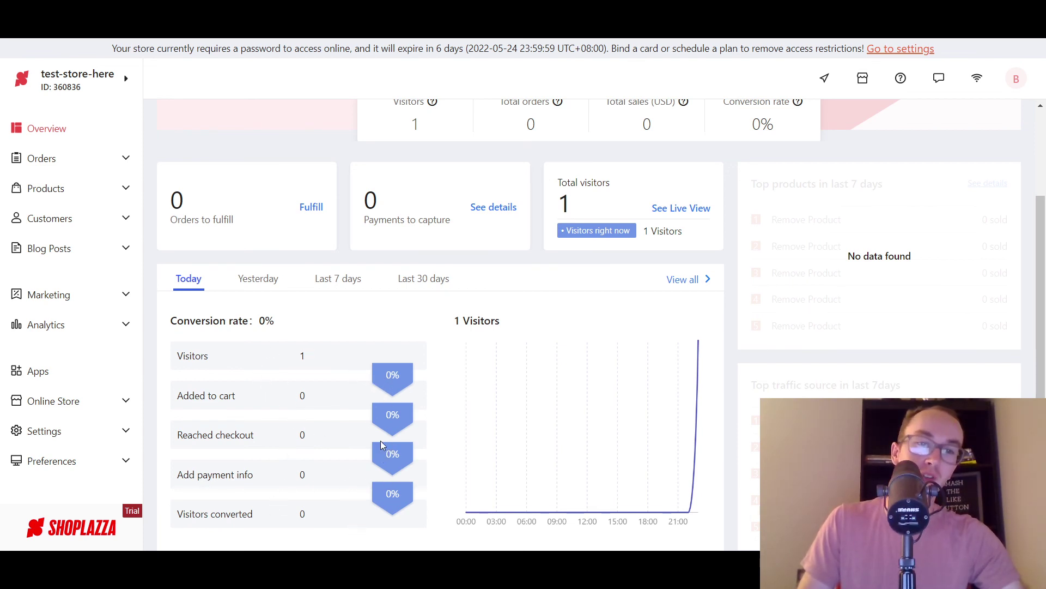
pyautogui.scroll(2, 382, 458)
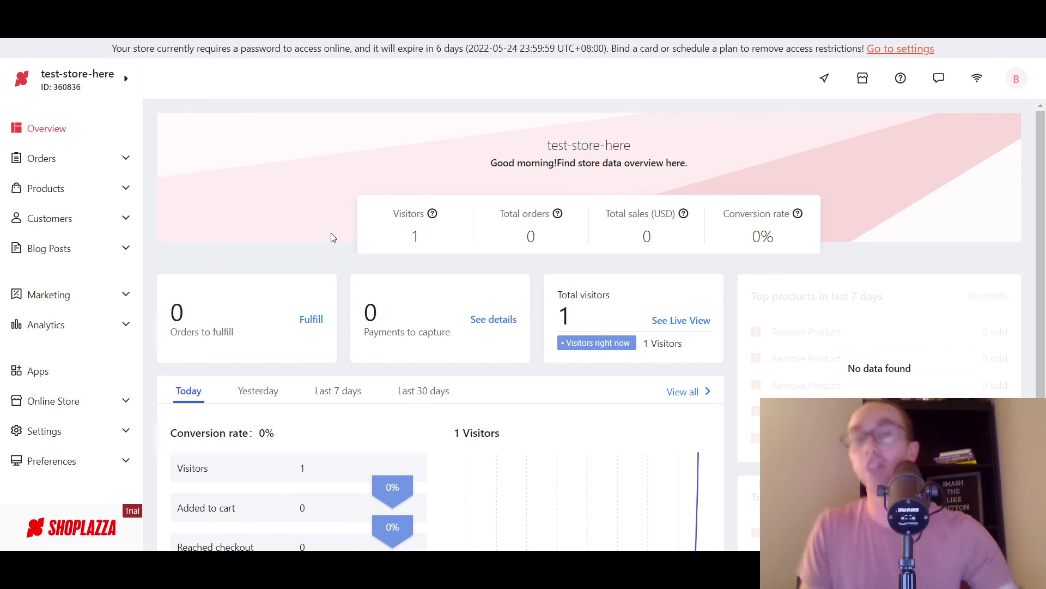